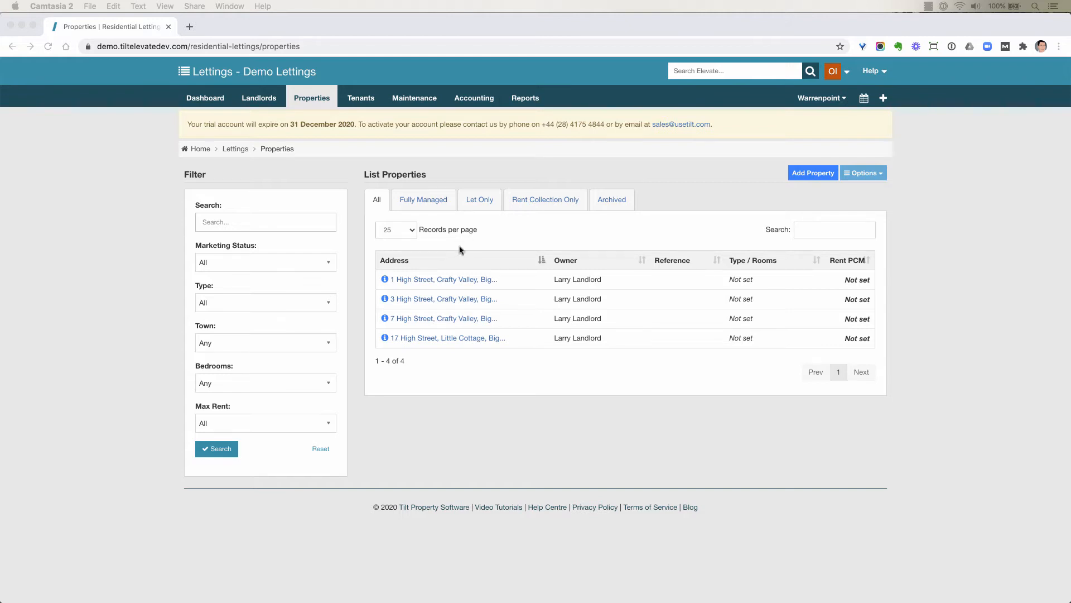
Step: Start a new tenancy for the first property in the list and add the tenant as a new record by full name
{"action": "left_click", "coordinate": [443, 266]}
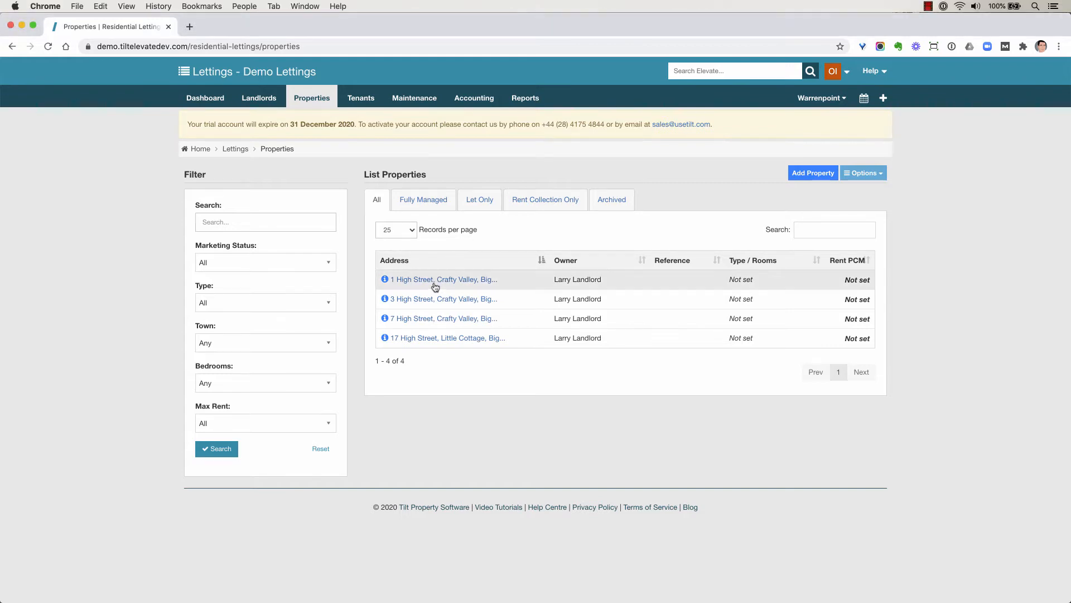
{"action": "left_click", "coordinate": [437, 280]}
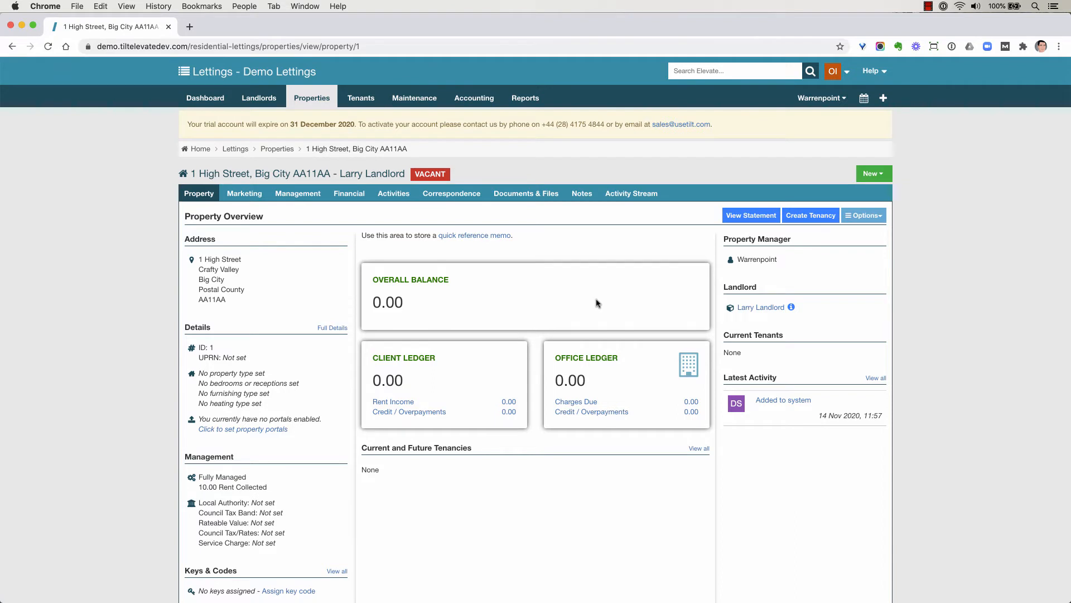
{"action": "left_click", "coordinate": [811, 216]}
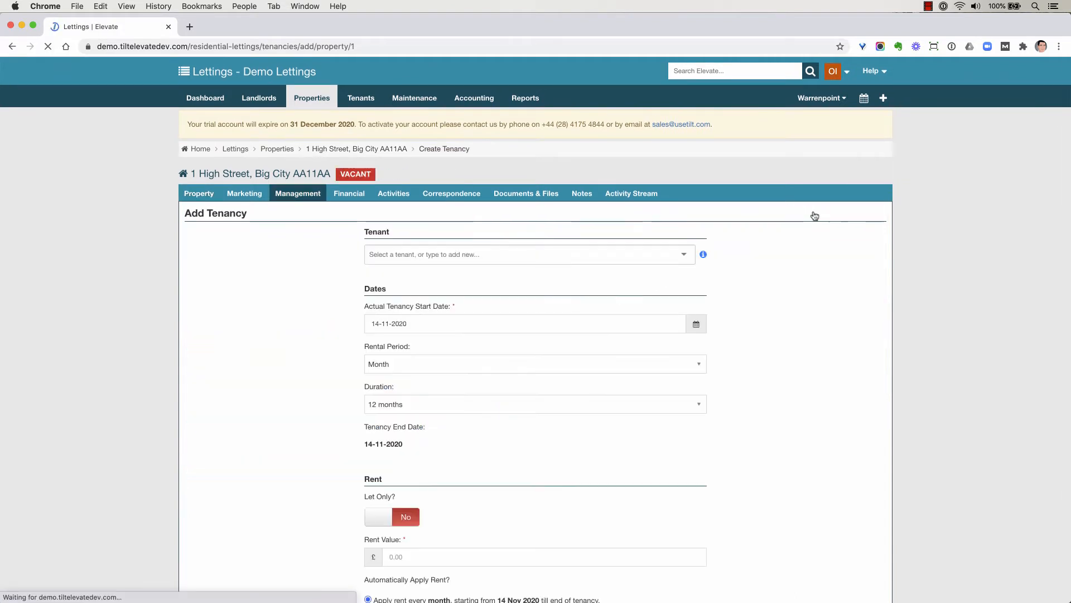
{"action": "left_click", "coordinate": [463, 254]}
{"action": "type", "text": "To"}
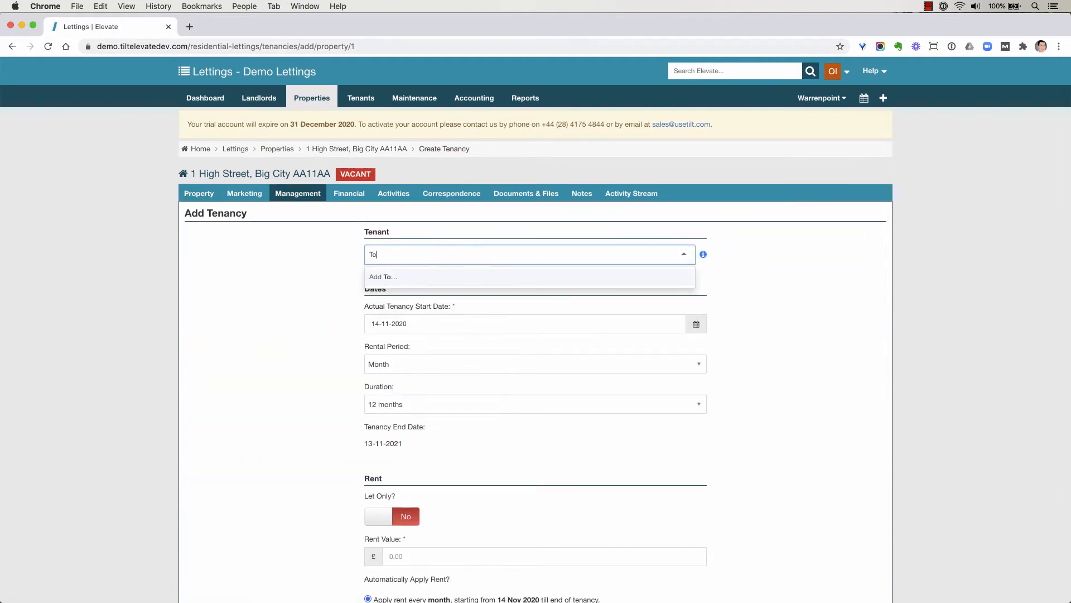
{"action": "type", "text": "mmy Tenant"}
{"action": "left_click", "coordinate": [437, 278]}
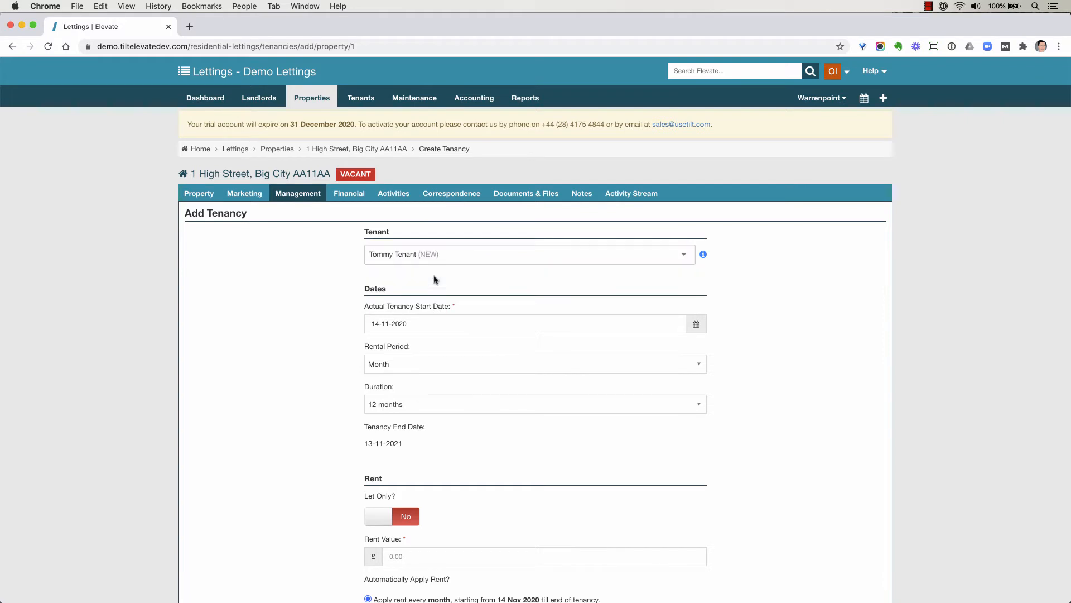
Step: Set the tenancy start date to 01-11-2020, mark it as Let Only, and save the tenancy
{"action": "left_click", "coordinate": [393, 323]}
{"action": "left_click", "coordinate": [472, 208]}
{"action": "scroll", "coordinate": [314, 410], "scroll_direction": "down", "scroll_amount": 5}
{"action": "left_click", "coordinate": [412, 402]}
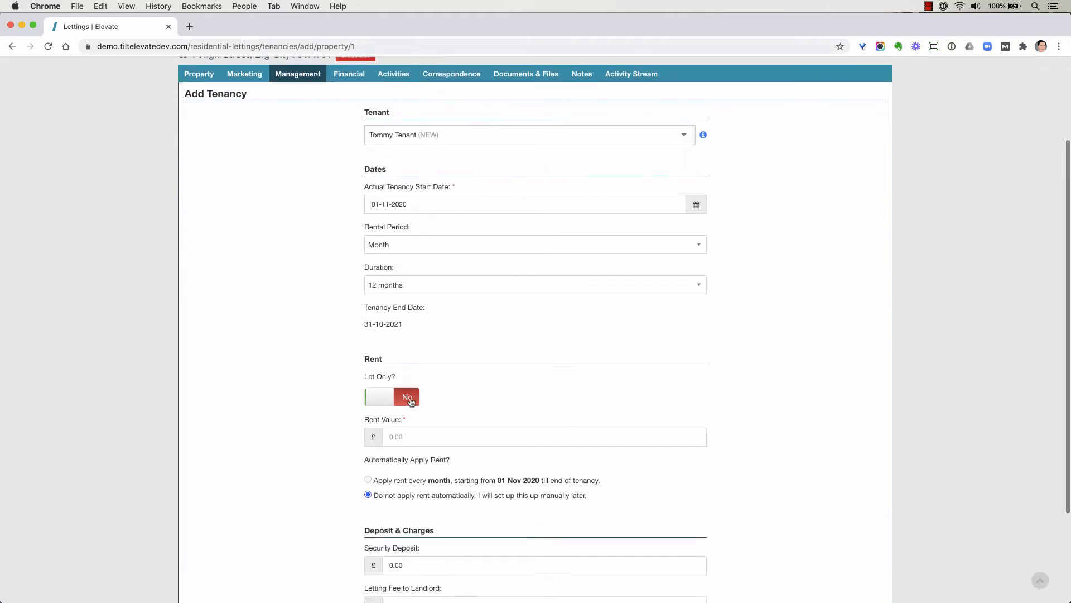
{"action": "scroll", "coordinate": [411, 402], "scroll_direction": "down", "scroll_amount": 5}
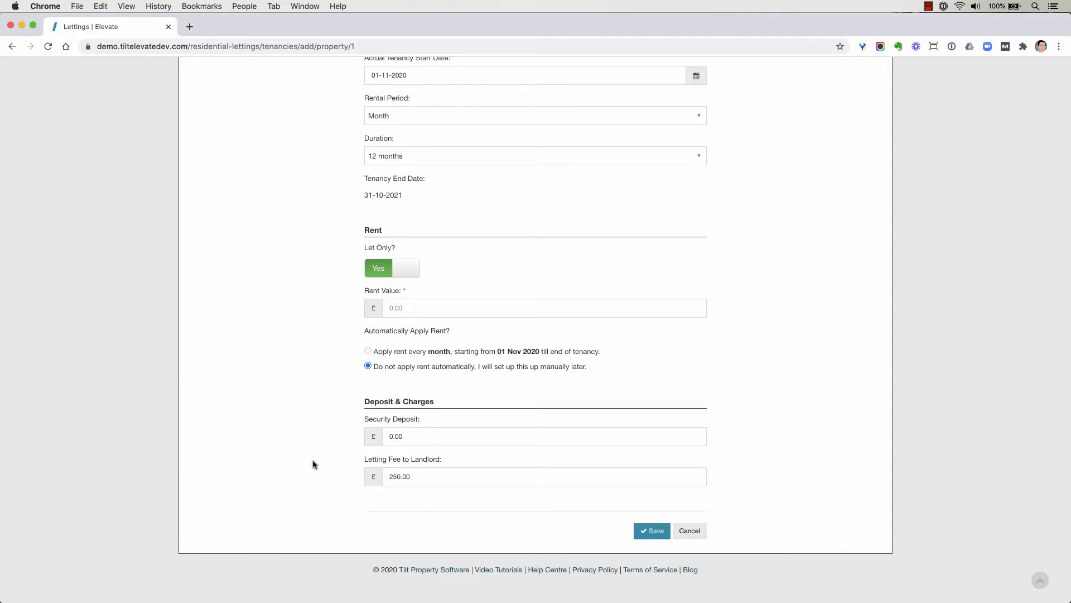
{"action": "left_click", "coordinate": [426, 434]}
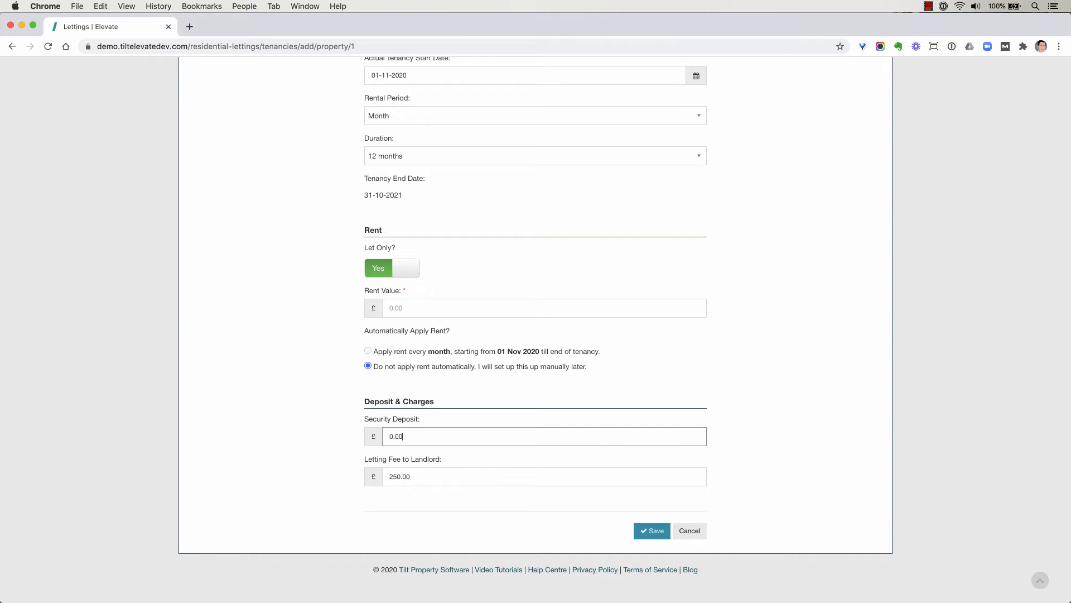
{"action": "left_click", "coordinate": [640, 531]}
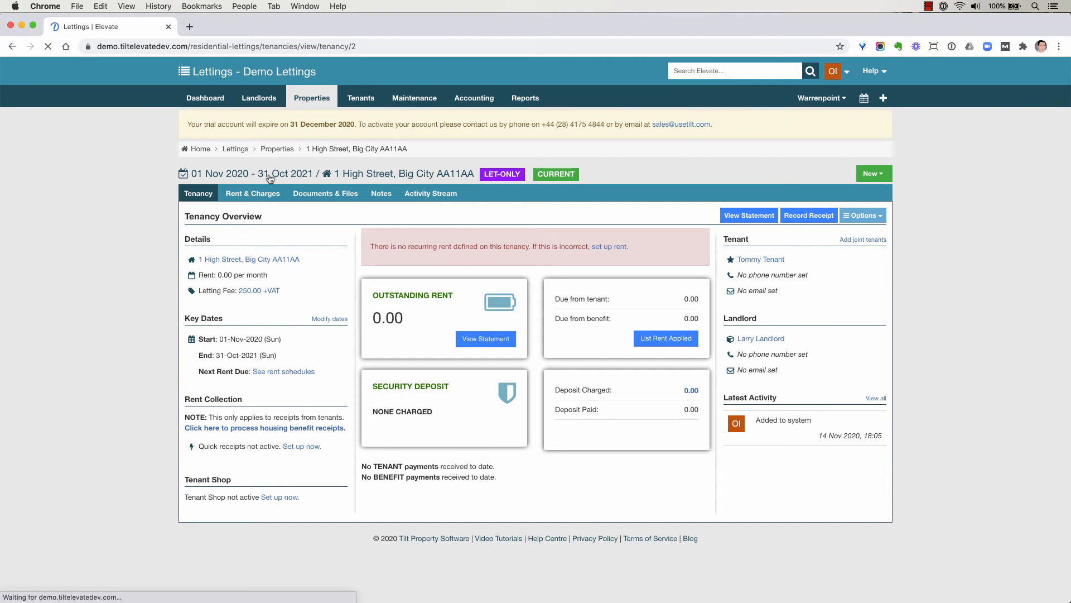
Step: Start a non-recurring rent entry on the tenancy, covering 01-11-2020 to 30-11-2020
{"action": "left_click", "coordinate": [252, 193]}
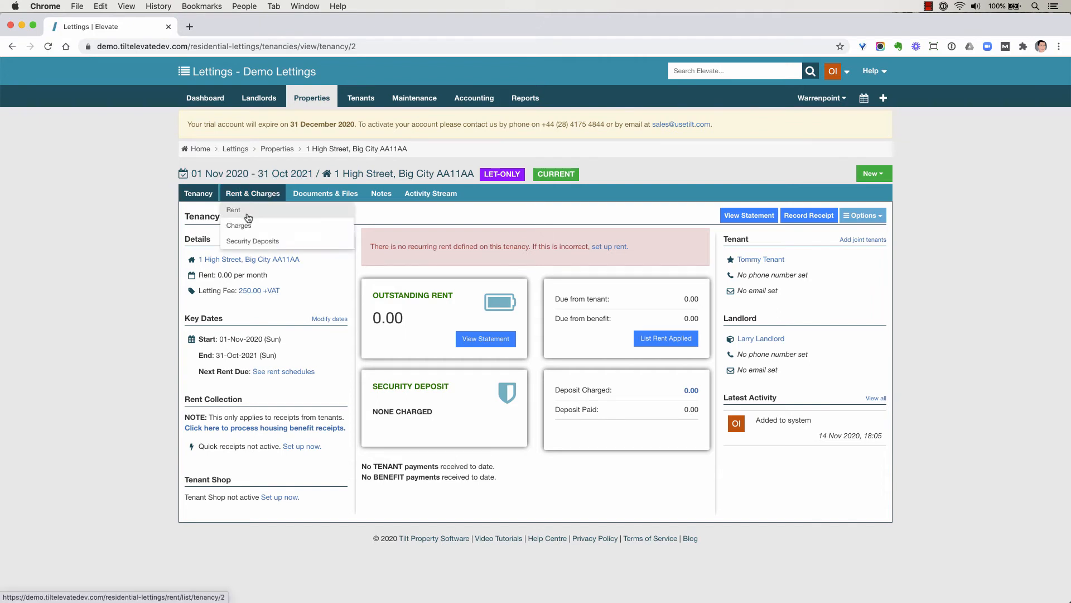
{"action": "left_click", "coordinate": [251, 211]}
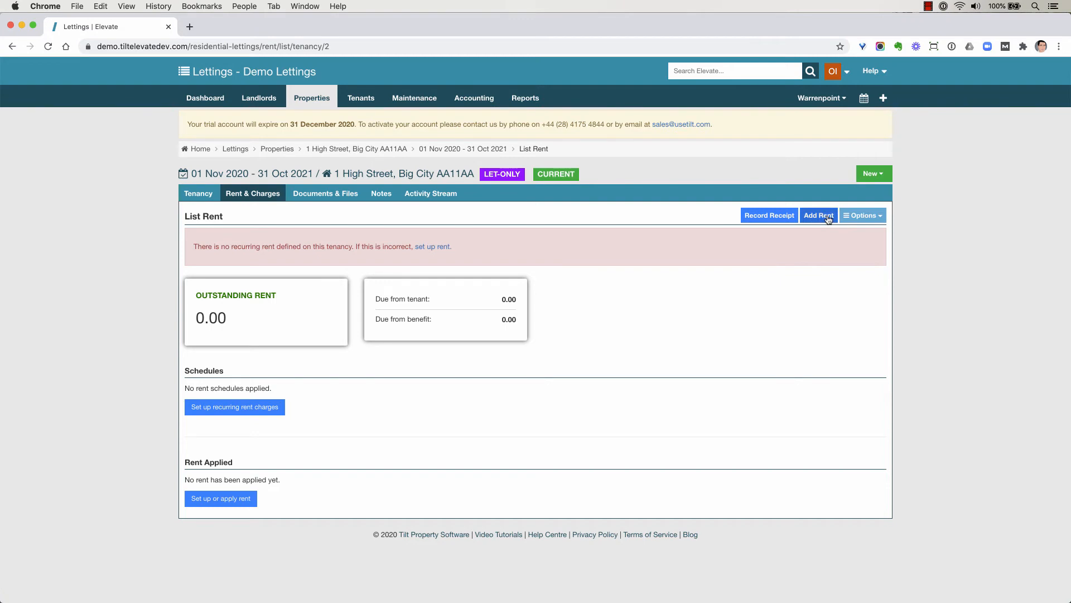
{"action": "left_click", "coordinate": [828, 218]}
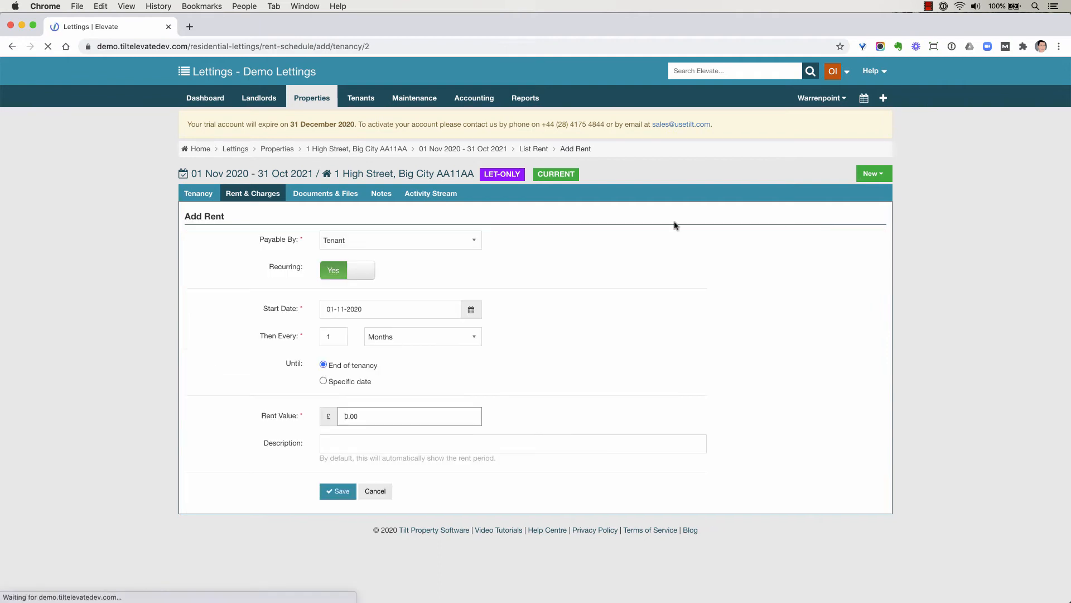
{"action": "left_click", "coordinate": [335, 273]}
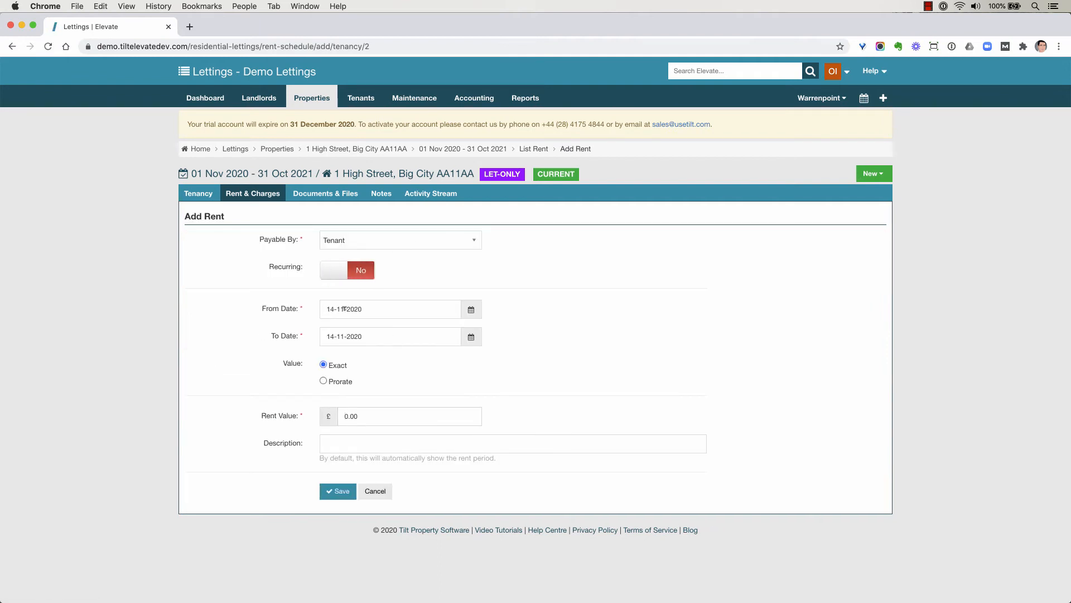
{"action": "left_click", "coordinate": [344, 308]}
{"action": "left_click", "coordinate": [426, 191]}
{"action": "left_click", "coordinate": [348, 335]}
{"action": "left_click", "coordinate": [329, 302]}
Step: Set the rent value to 1000.00 and save the rent entry
{"action": "left_click", "coordinate": [368, 416]}
{"action": "key", "text": "super+a"}
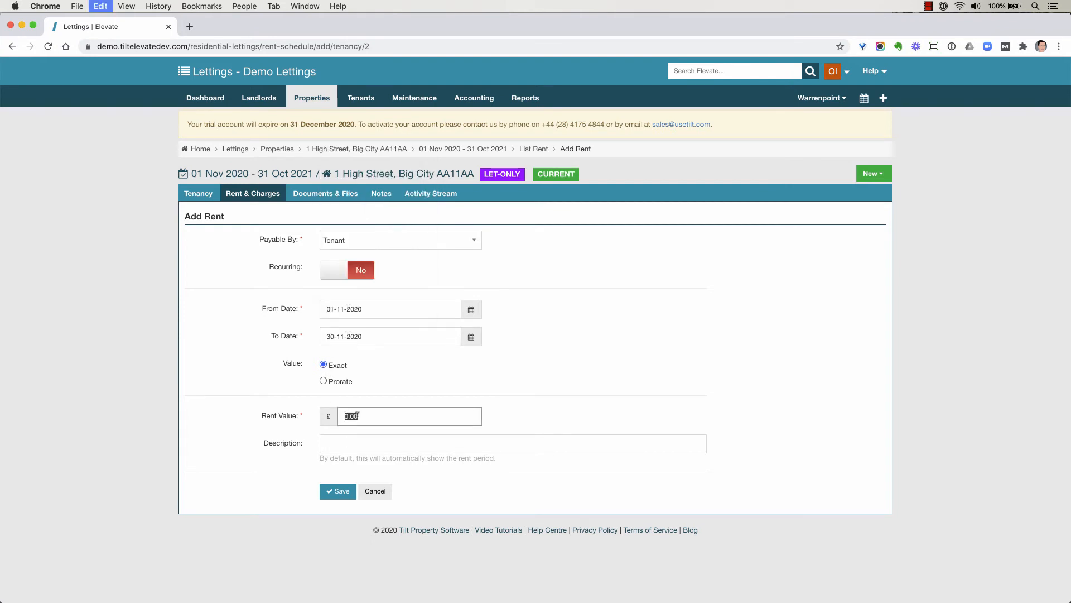
{"action": "type", "text": "1000.00"}
{"action": "key", "text": "Tab"}
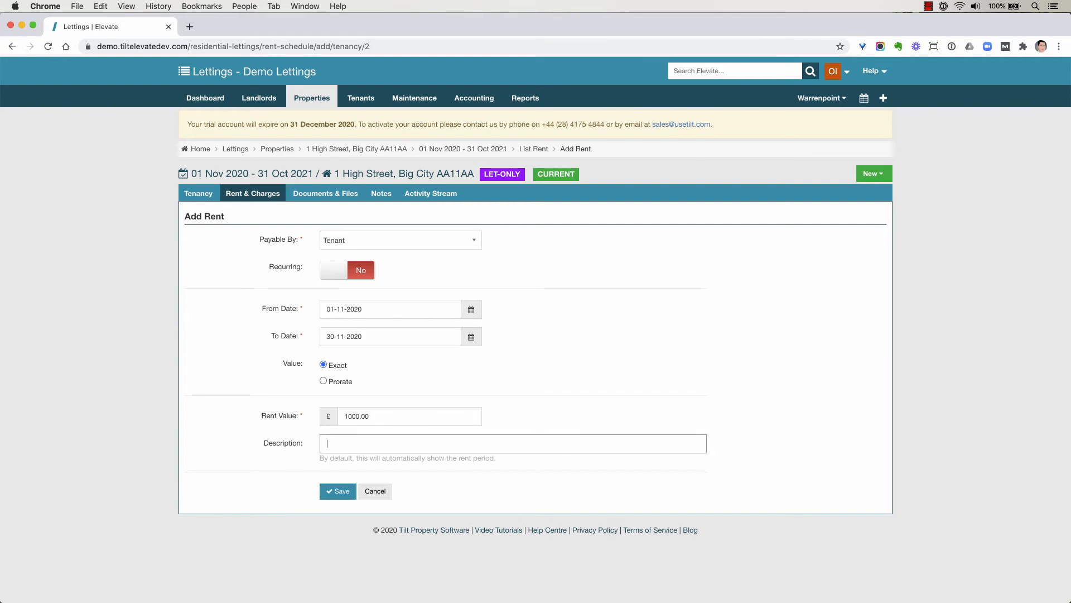
{"action": "left_click", "coordinate": [341, 491]}
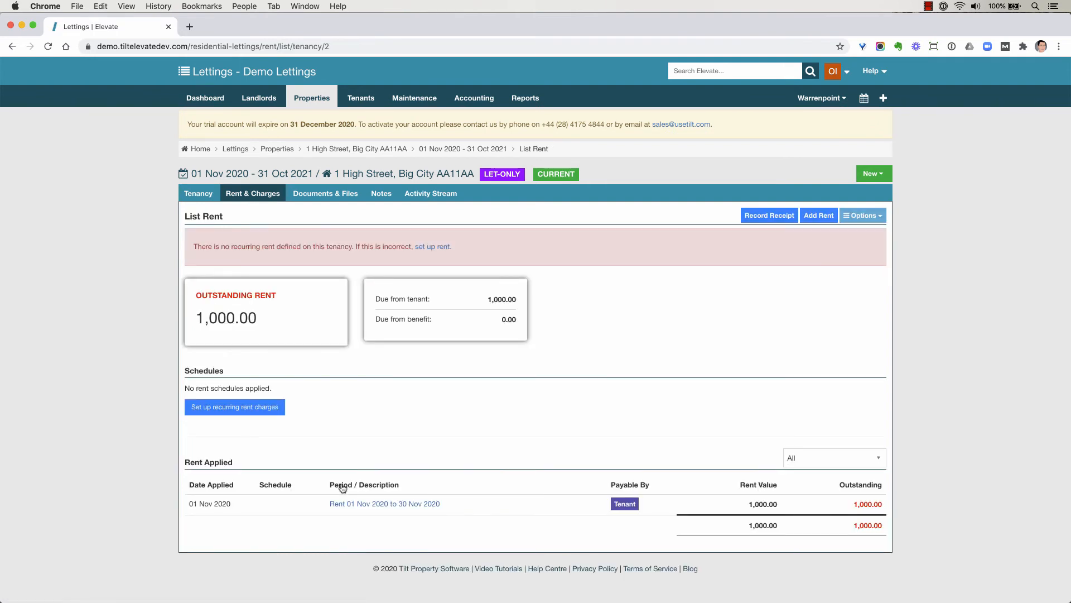
Step: Start a new charge to the tenant on this tenancy with the type Recharged Expense (Due to: LANDLORD)
{"action": "left_click", "coordinate": [290, 175]}
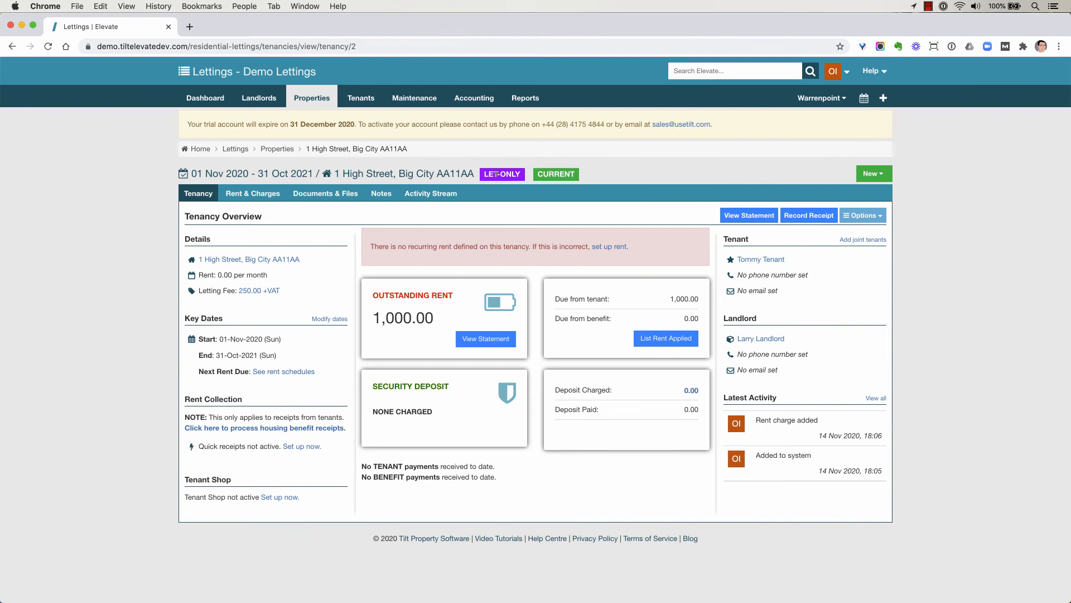
{"action": "left_click", "coordinate": [253, 193]}
{"action": "left_click", "coordinate": [295, 229]}
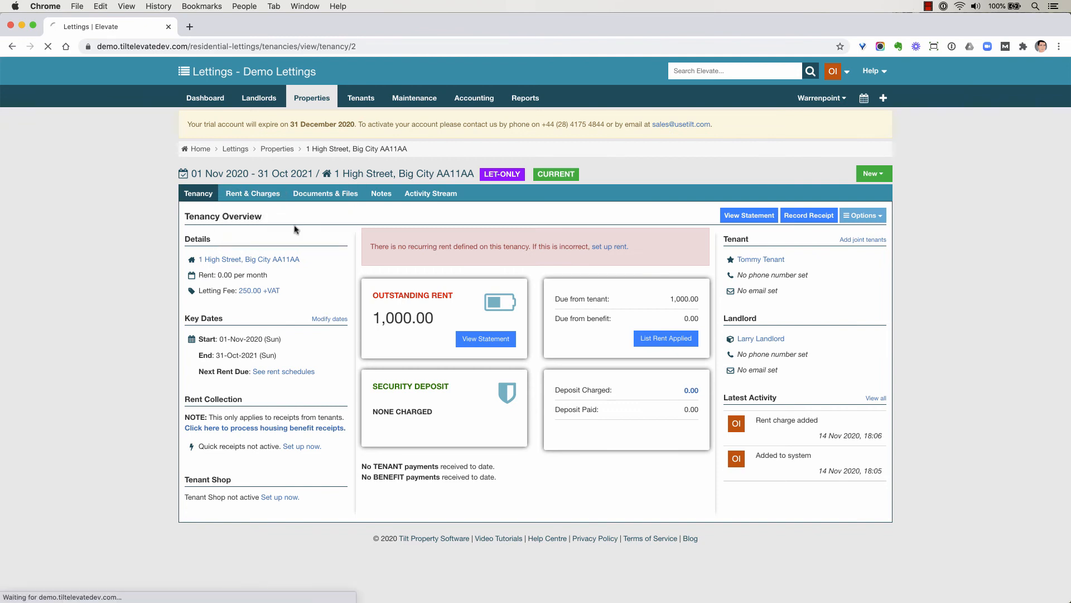
{"action": "left_click", "coordinate": [214, 282]}
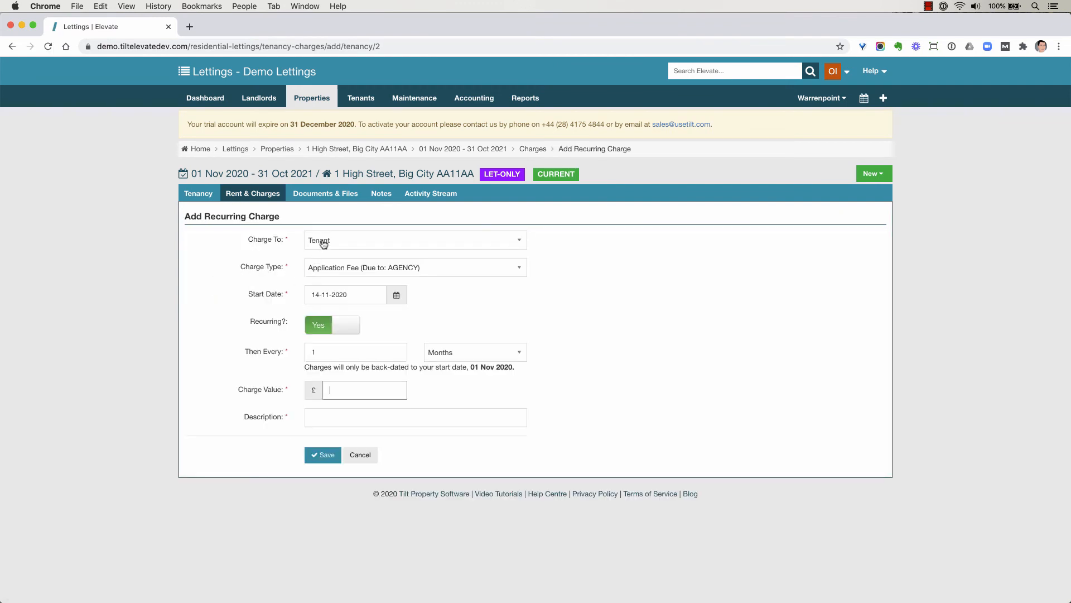
{"action": "left_click", "coordinate": [323, 244]}
{"action": "left_click", "coordinate": [323, 244]}
{"action": "left_click", "coordinate": [329, 268]}
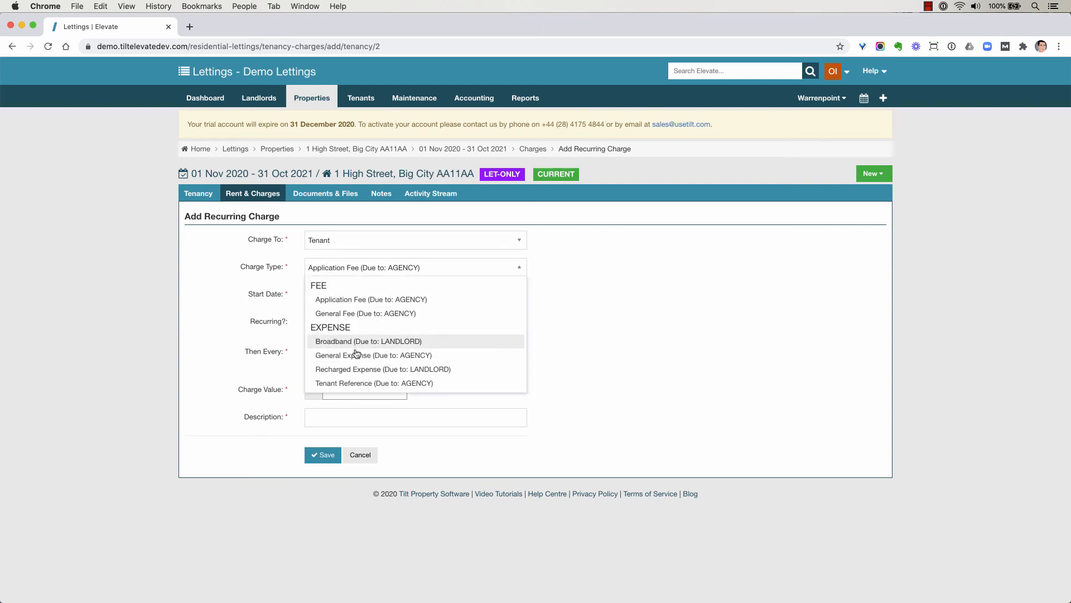
{"action": "left_click", "coordinate": [356, 370]}
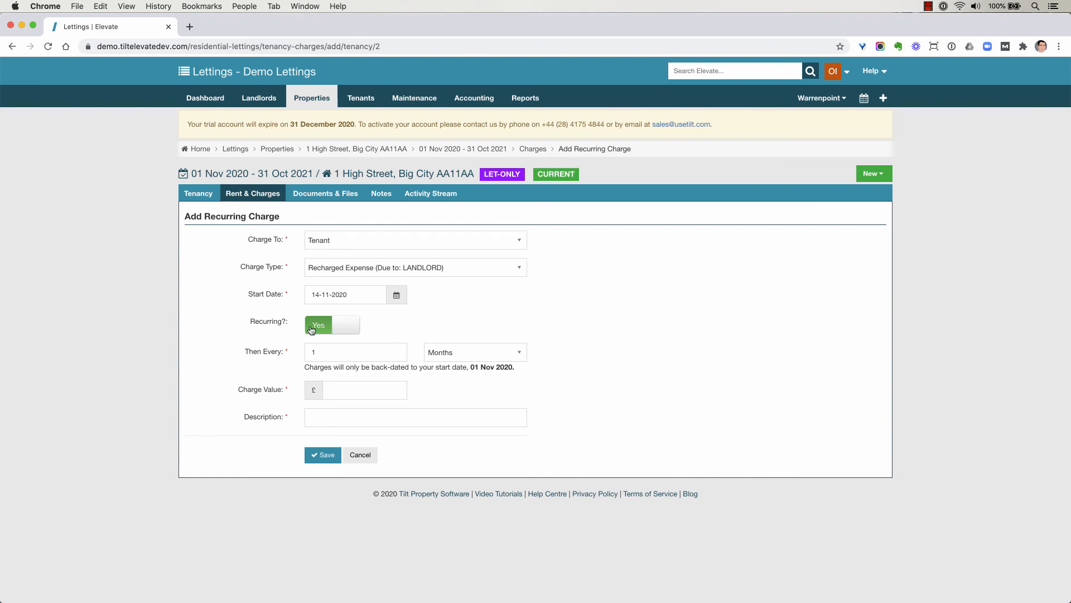
Step: Make the charge non-recurring with value 1000.00 and description "Recharge of some sort", and save it
{"action": "left_click", "coordinate": [311, 329]}
{"action": "left_click", "coordinate": [333, 352]}
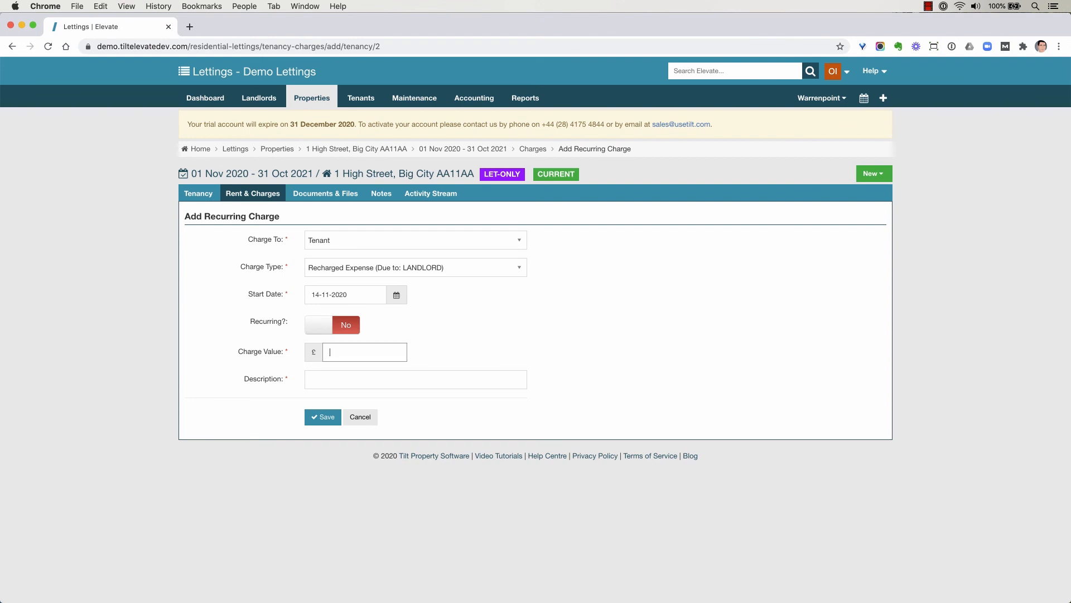
{"action": "type", "text": "1000"}
{"action": "key", "text": "Tab"}
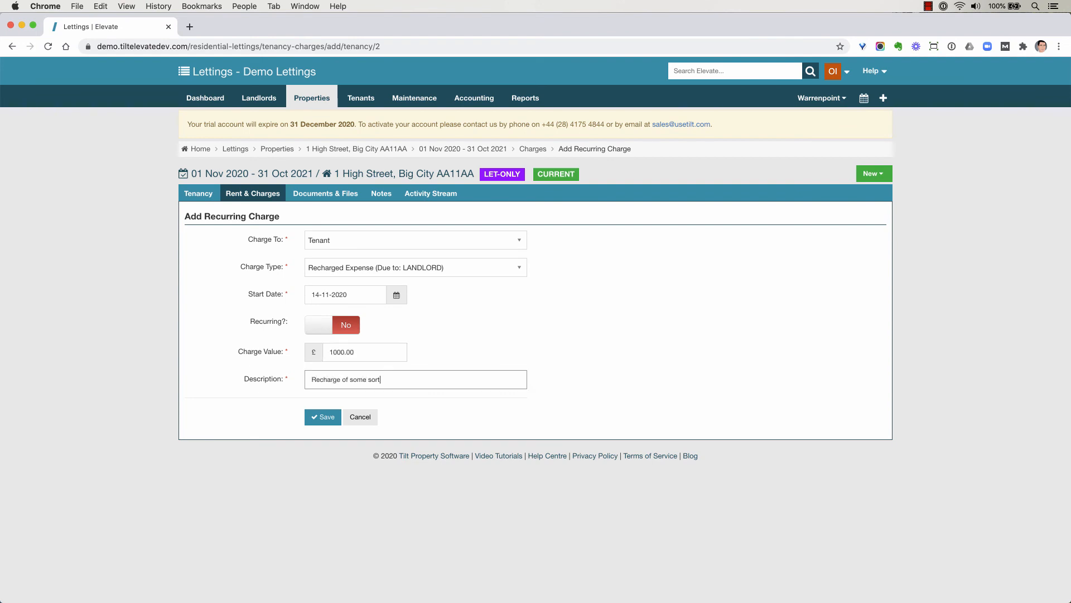
{"action": "left_click", "coordinate": [328, 420]}
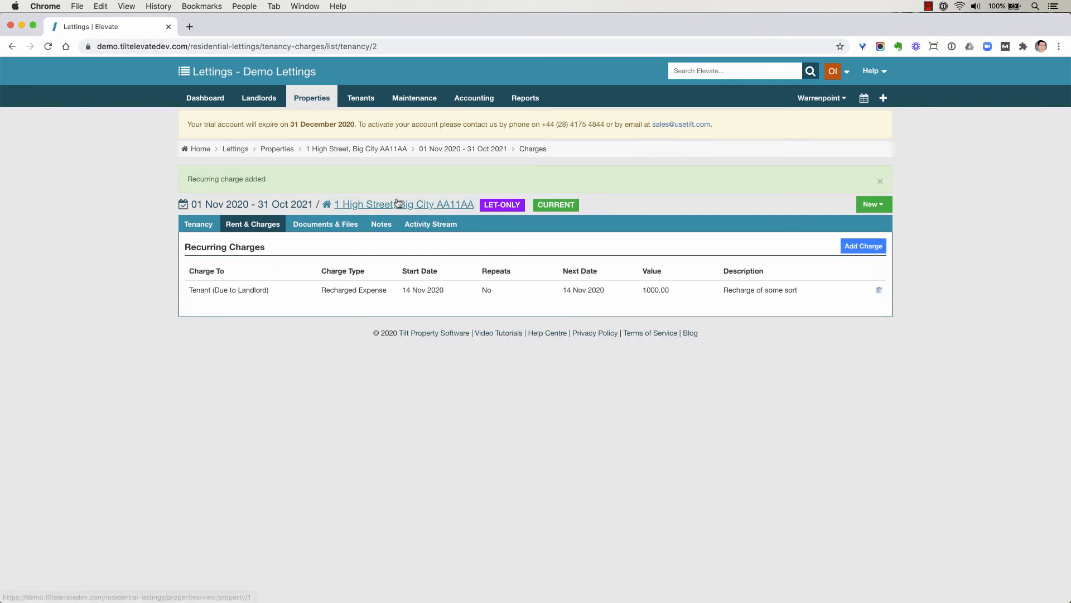
Step: Go through the property to its current tenant's record and view the charges due in the client ledger
{"action": "left_click", "coordinate": [397, 204]}
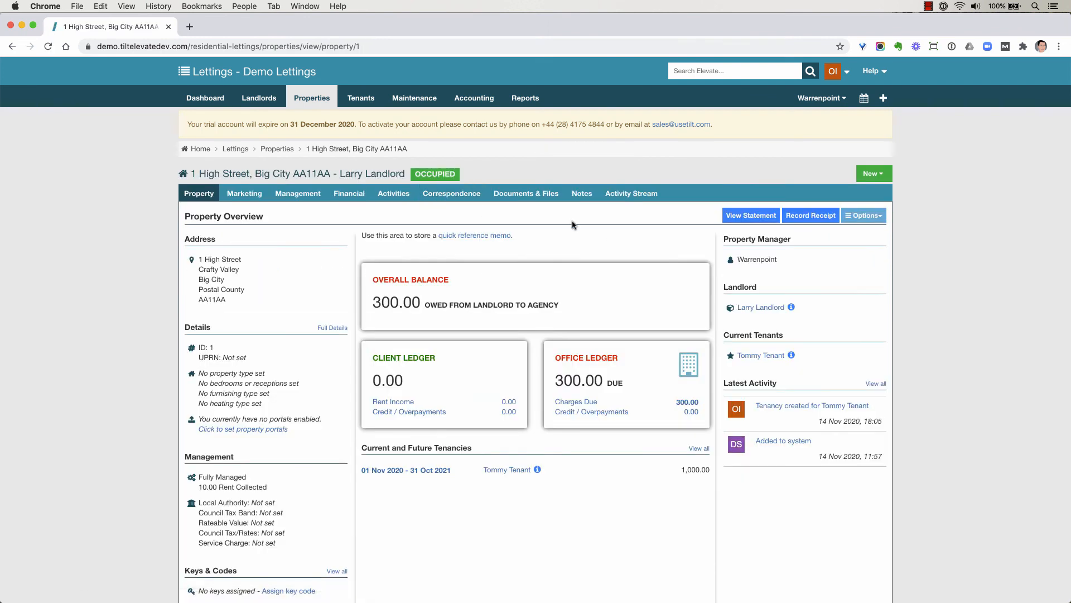
{"action": "left_click", "coordinate": [754, 360]}
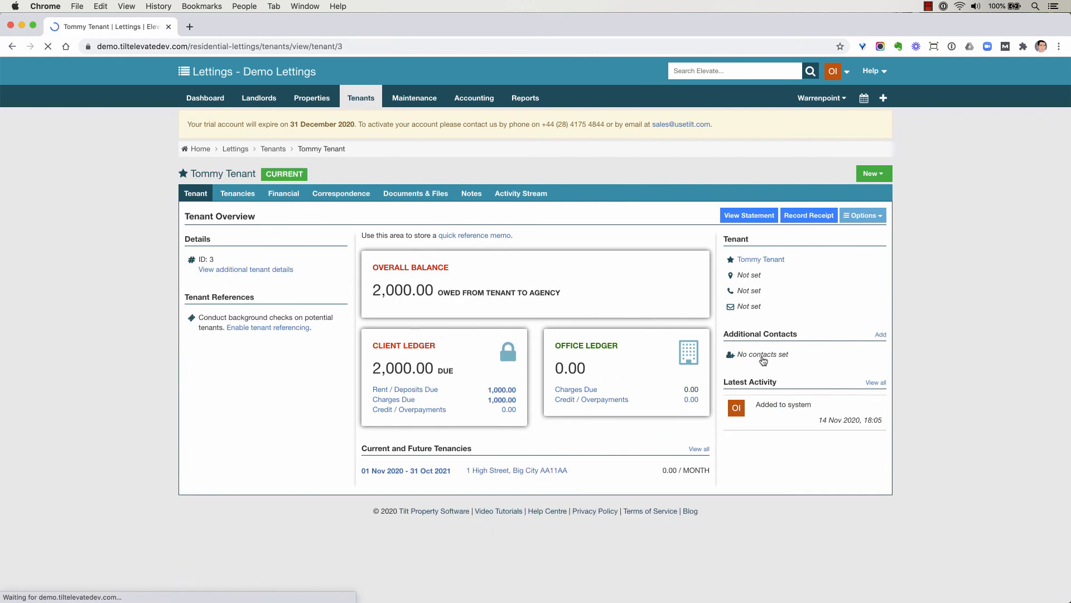
{"action": "left_click", "coordinate": [401, 399]}
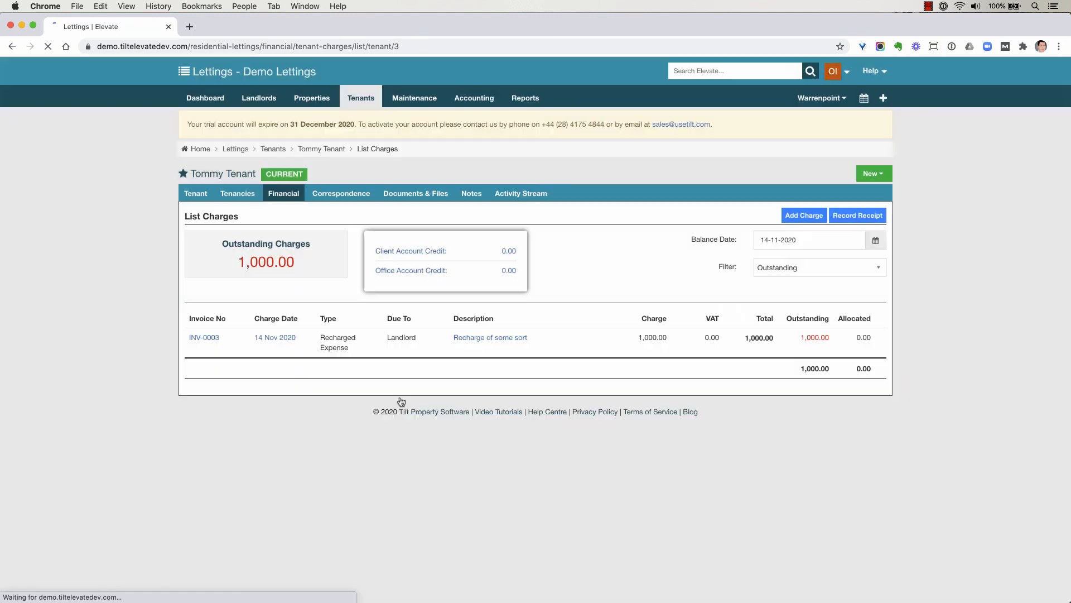